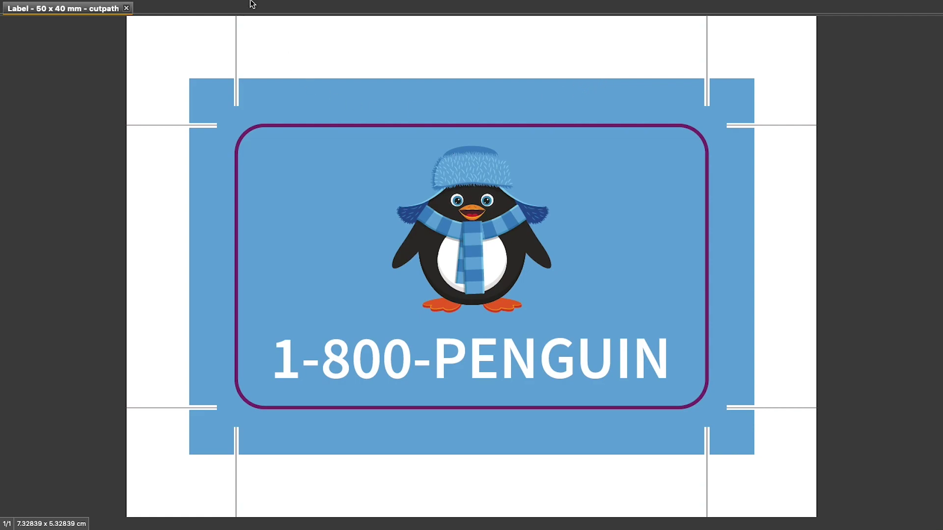
- Open the Checks panel from the Tools menu
mouse_move(240, 1)
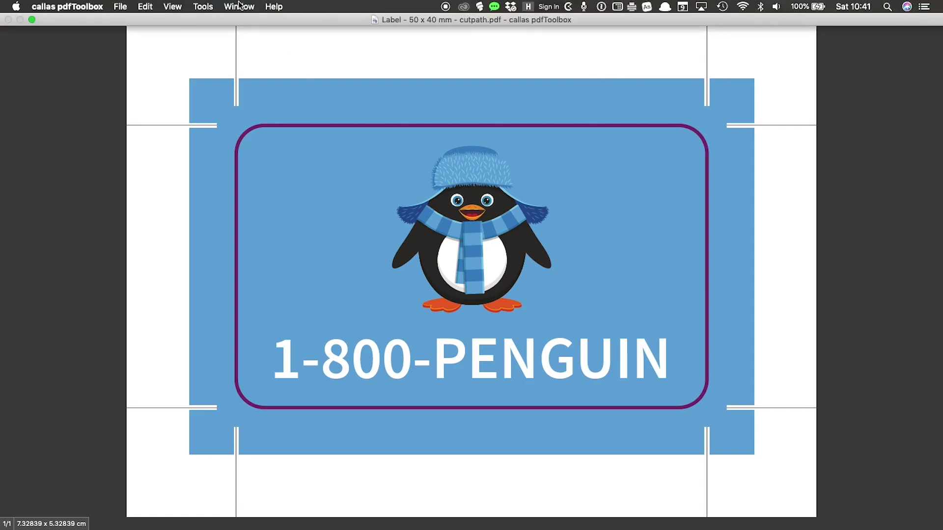
click(213, 8)
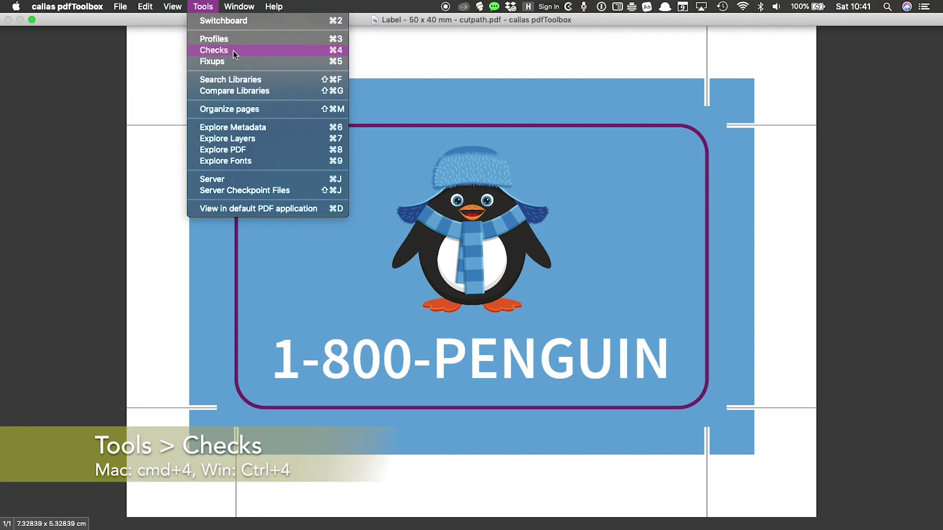
click(325, 51)
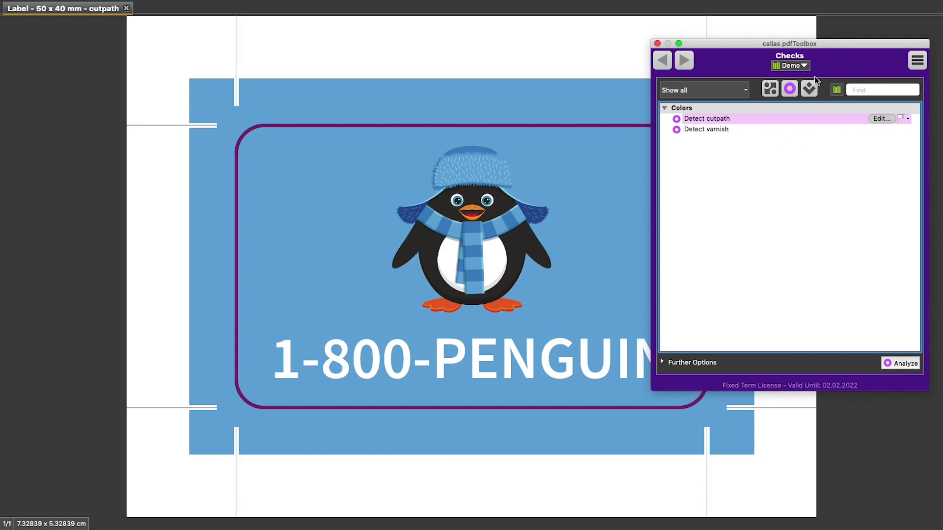
- Browse the PDF Standards library, then return to the Demo library's checks
click(808, 65)
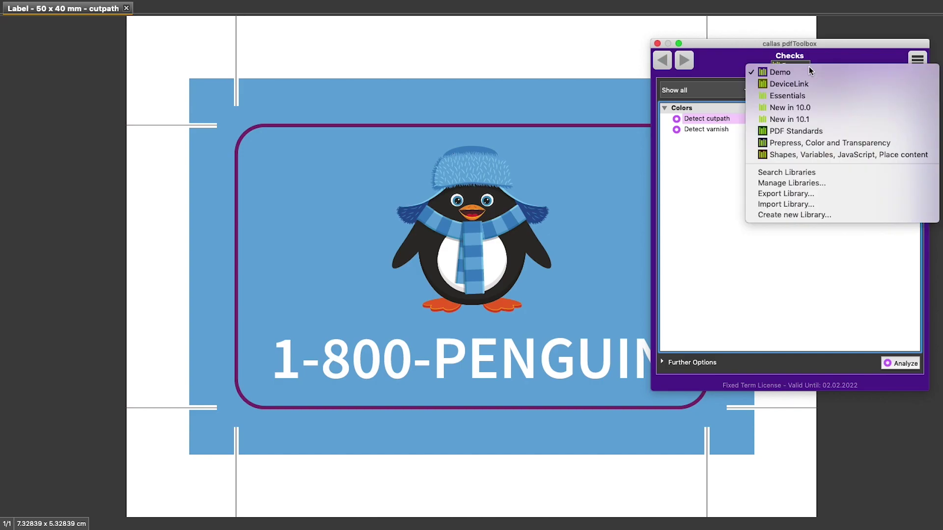
click(813, 133)
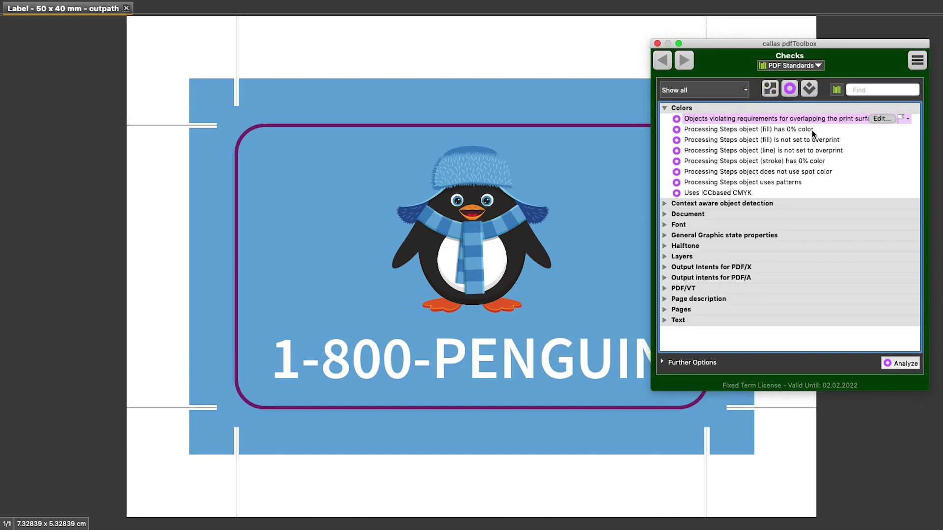
click(814, 65)
click(807, 74)
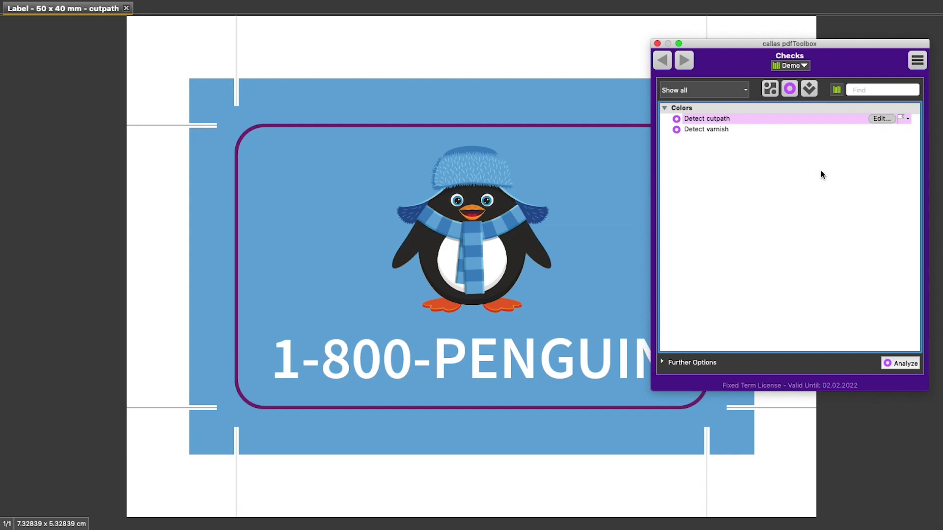
click(913, 66)
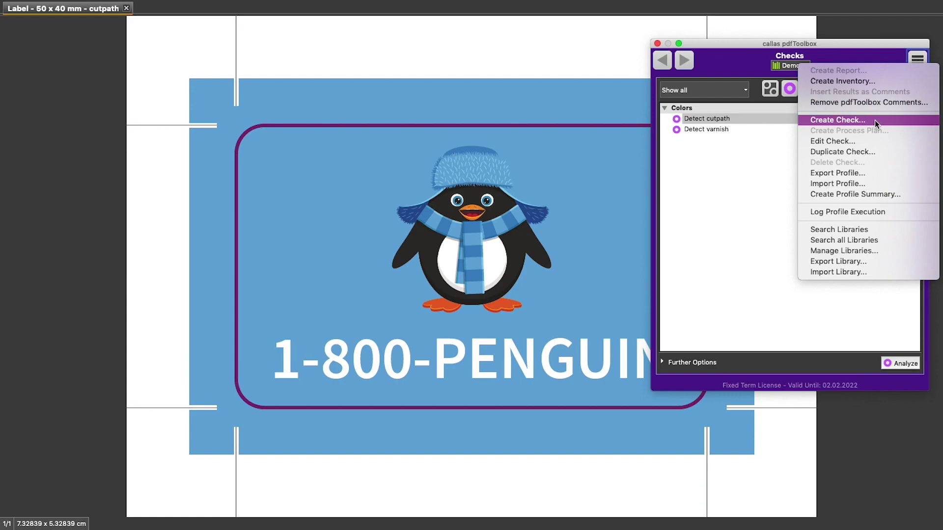
- Create a new check that reports as 'Document contains spot color'
click(876, 121)
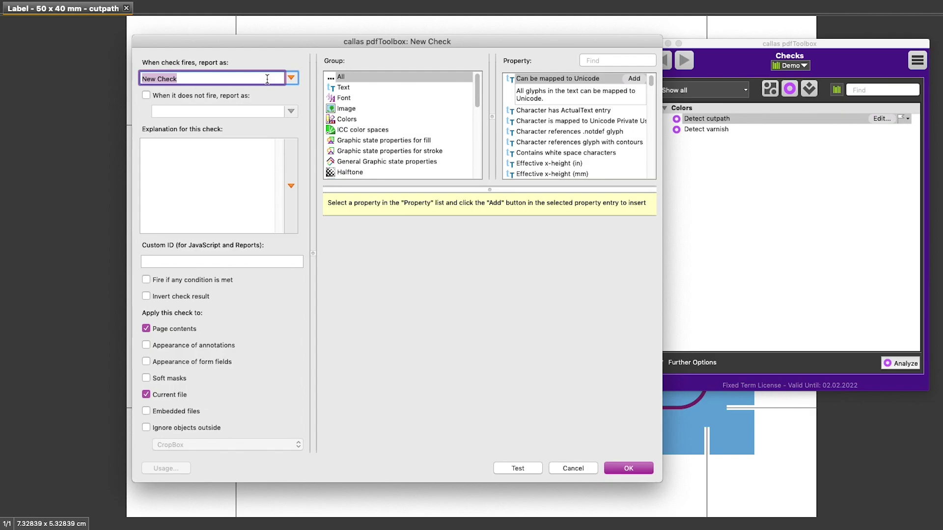
text(Document contains s)
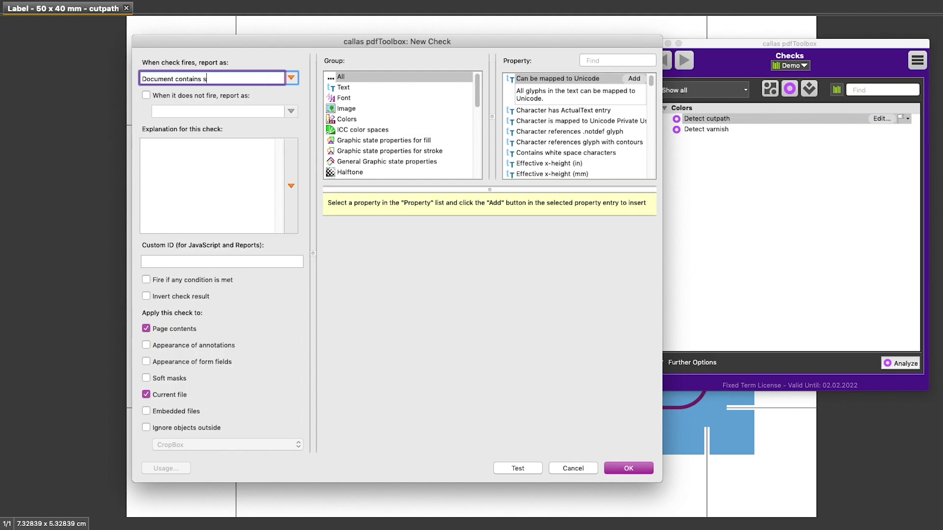
text(pot color)
triple_click(217, 80)
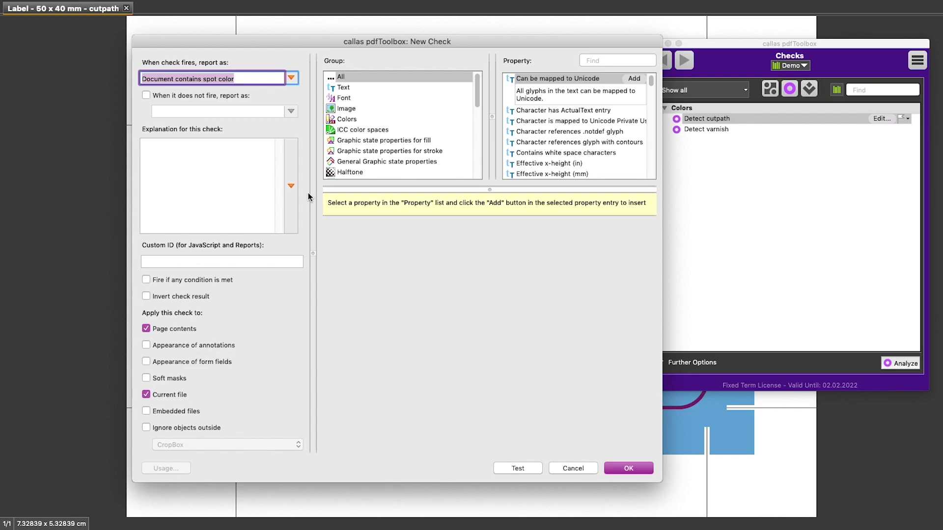
- Turn on 'Ignore objects outside' for the check, with BleedBox as the page box
click(146, 428)
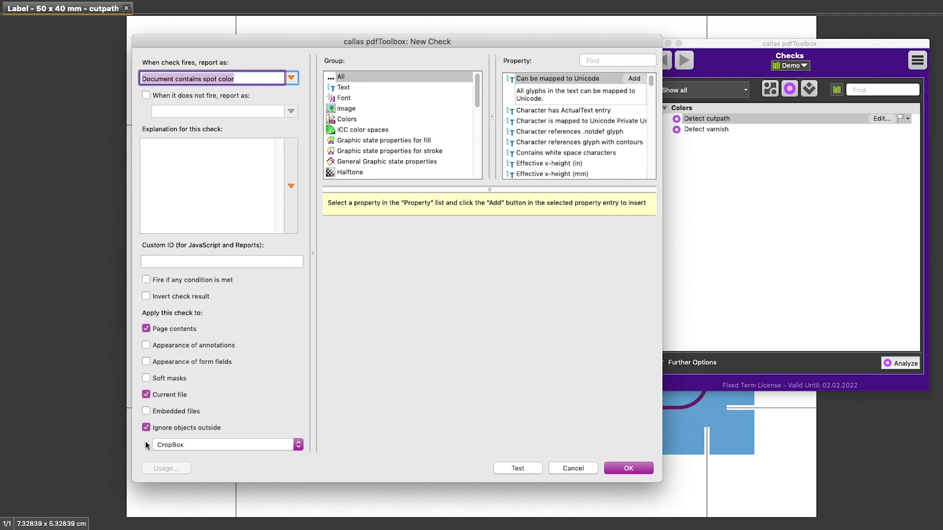
click(211, 444)
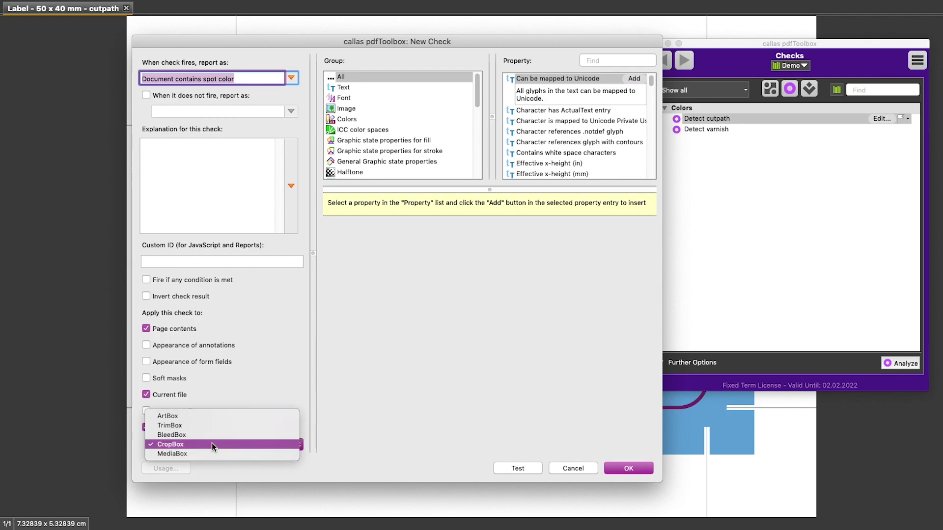
click(212, 436)
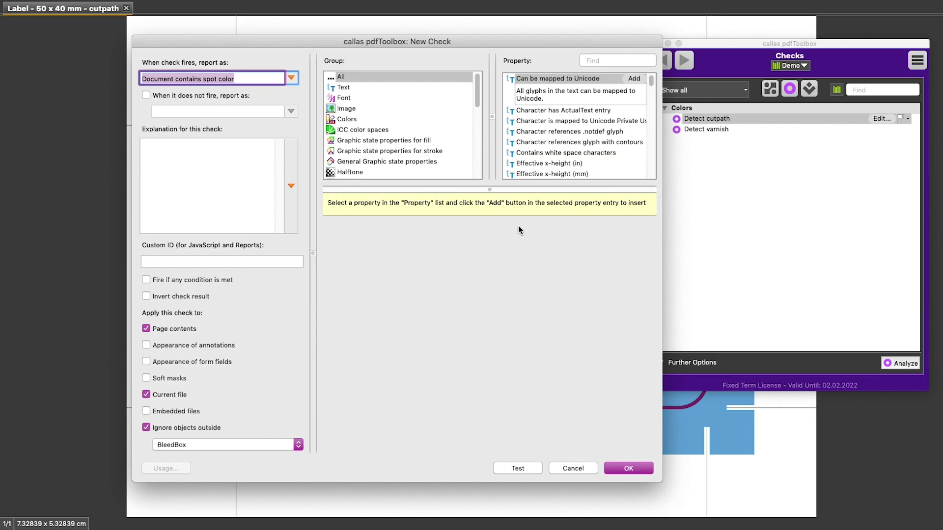
- Search properties for 'spot color' and add the Colors group's 'Is spot color' condition
click(605, 60)
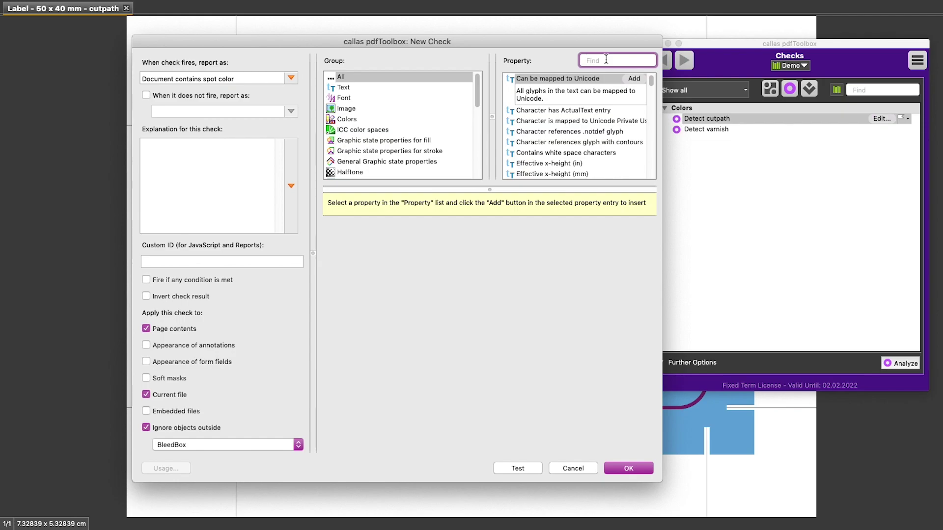
text(spot color)
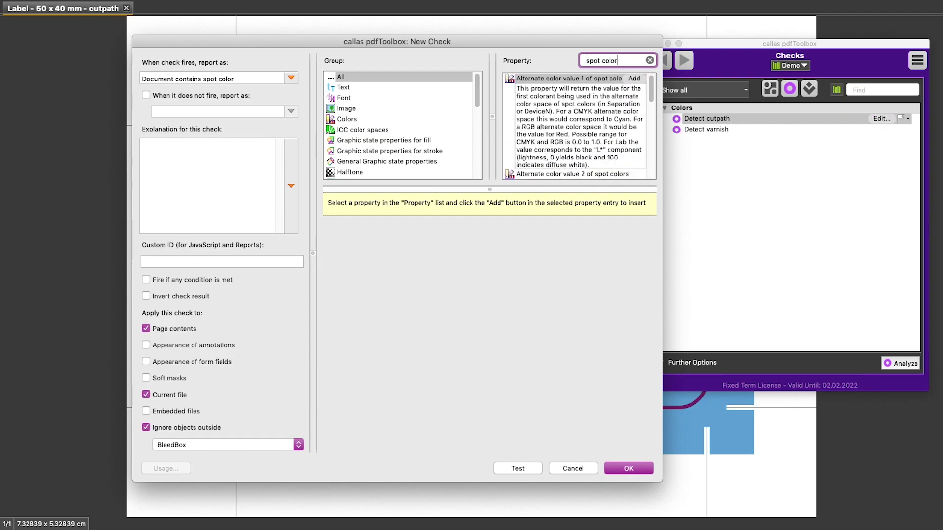
drag(653, 84, 650, 113)
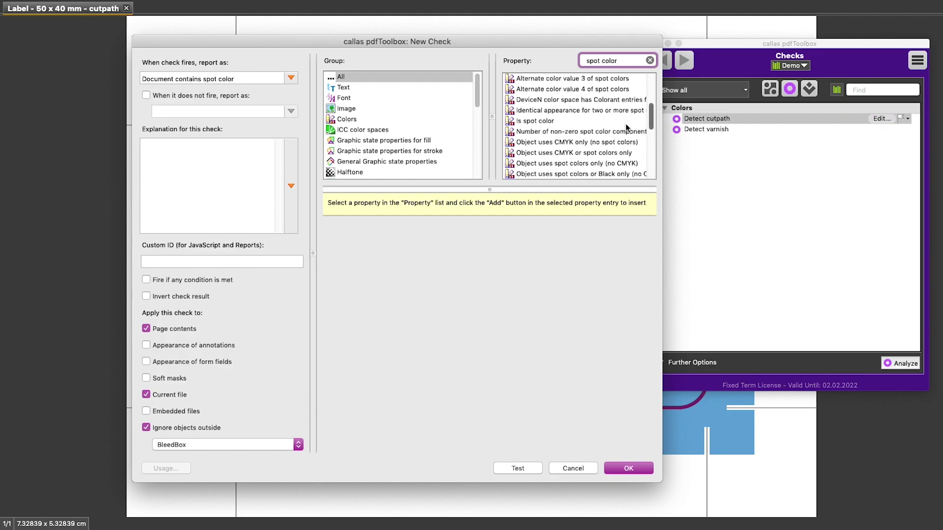
click(547, 121)
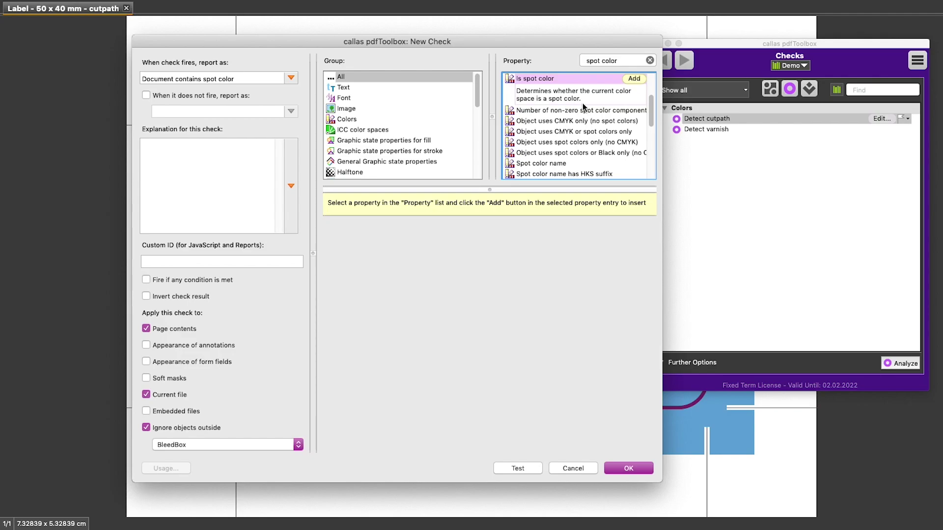
click(641, 81)
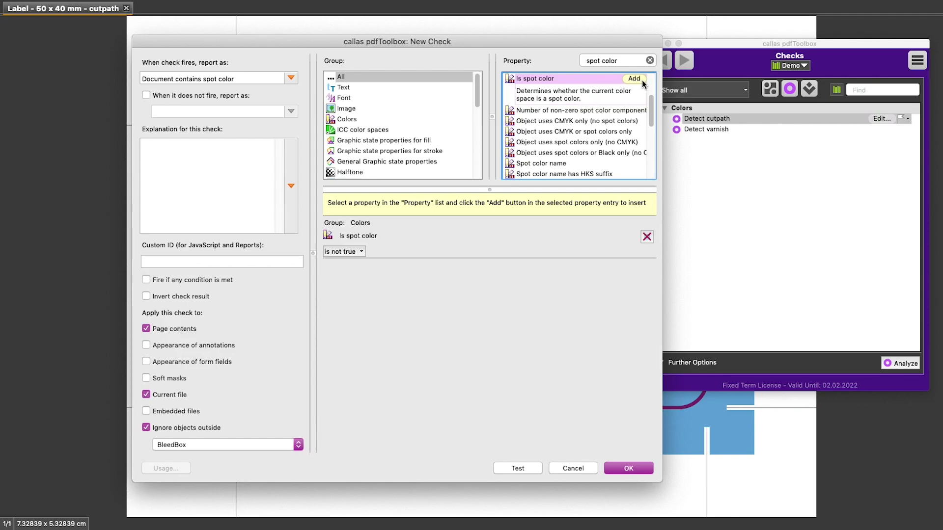
- Set the 'Is spot color' condition to 'is true' and save the check to Demo's Colors
click(362, 252)
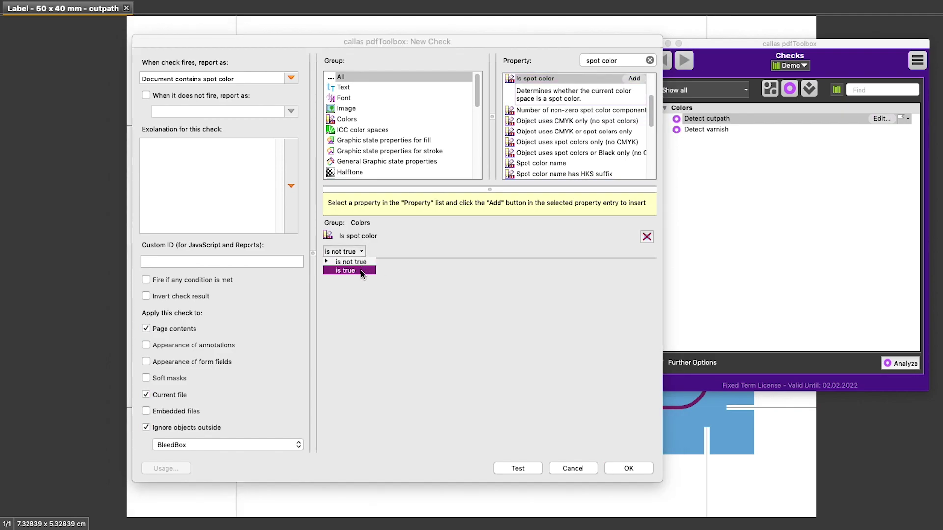
click(361, 270)
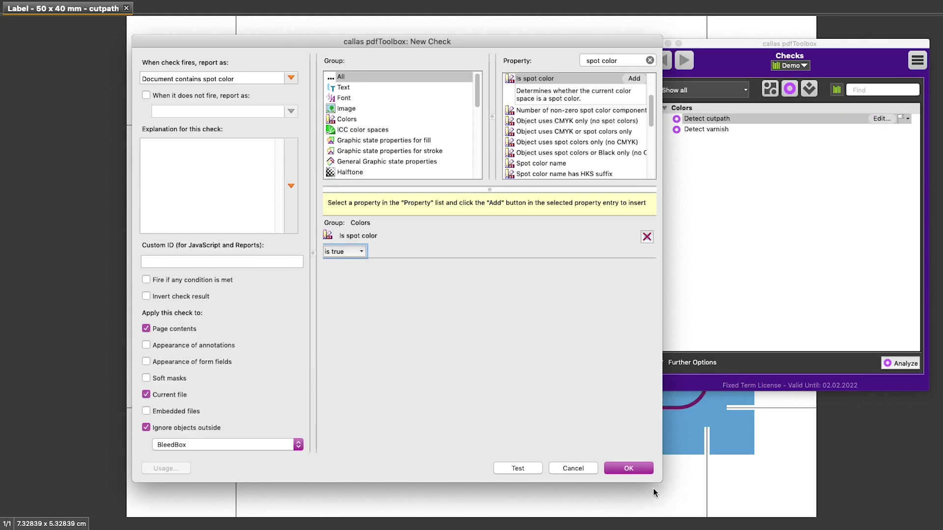
click(645, 467)
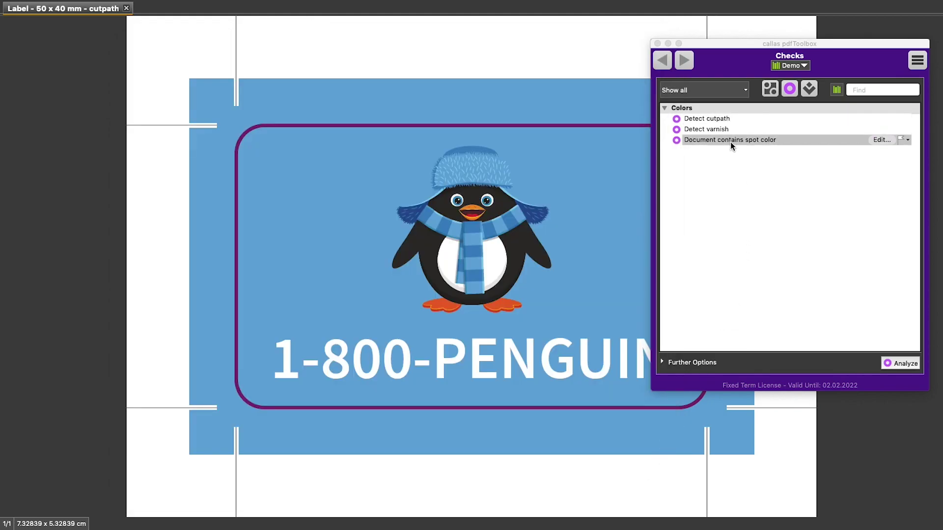
- Analyze the penguin label and highlight the single match: the 1.0 pt cutpath stroke
click(903, 363)
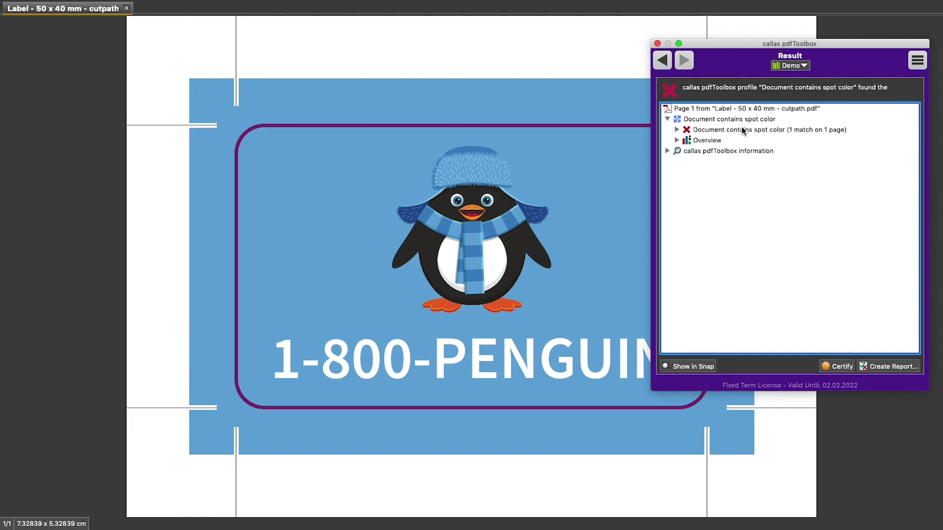
click(677, 130)
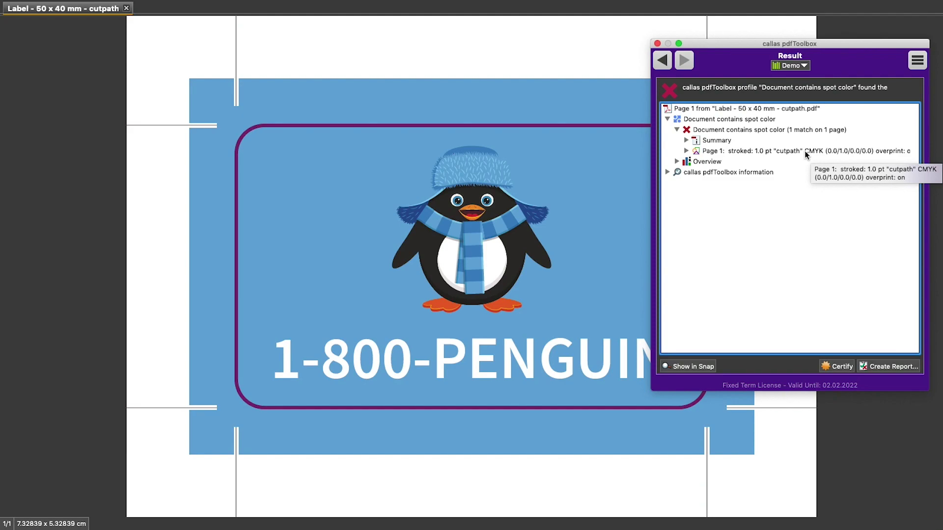
click(720, 152)
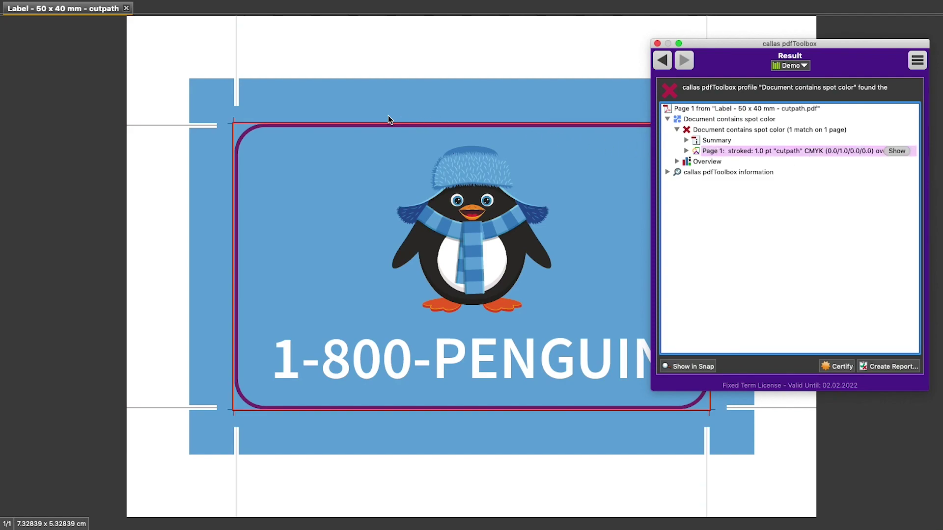
- Preview the flagged cutpath in isolation with Show in Snap, then close it
mouse_move(231, 172)
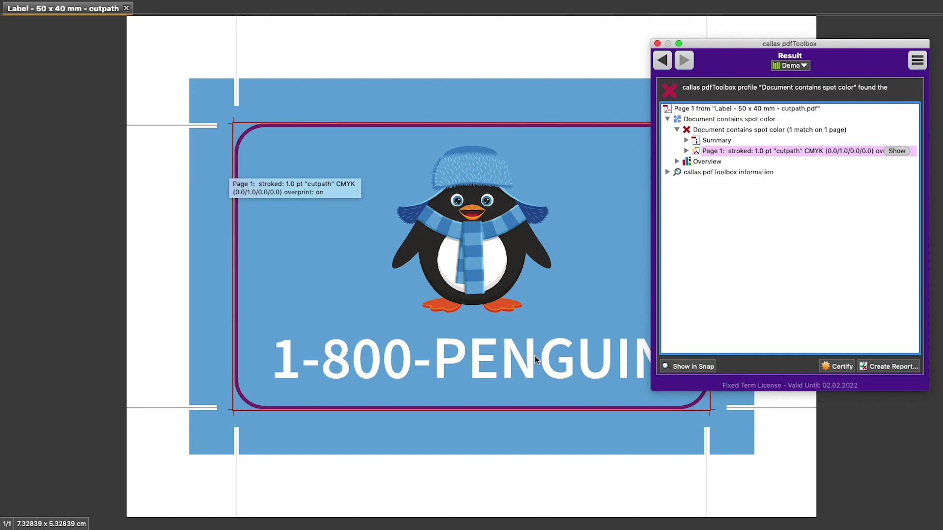
click(709, 367)
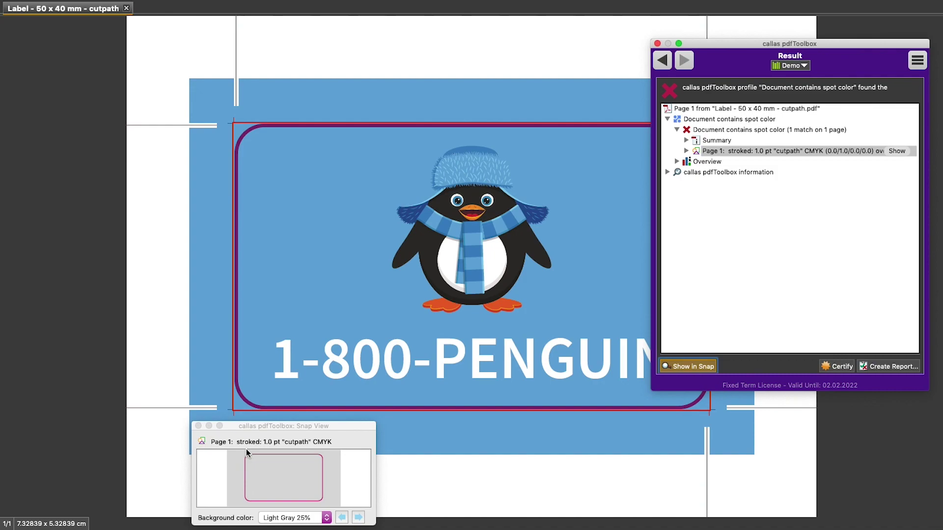
click(198, 426)
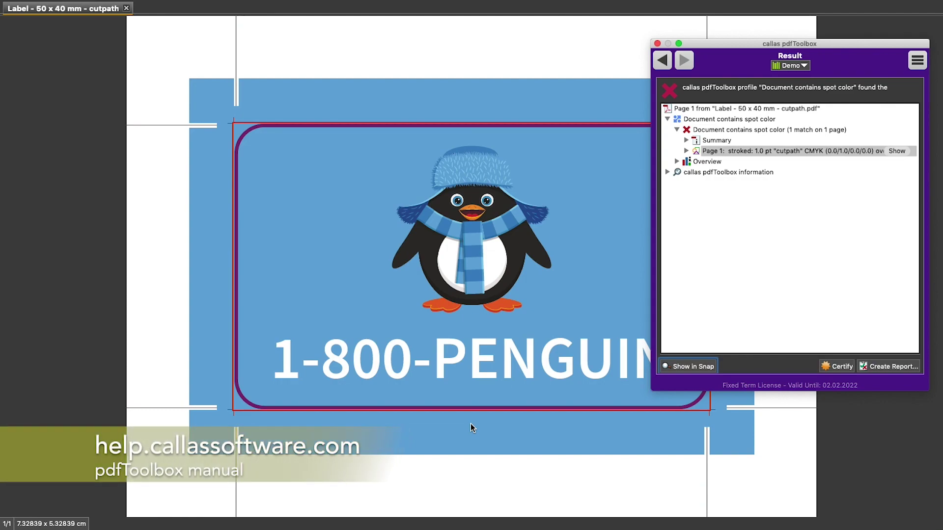
- Switch to PDF Standards and view 'Processing Steps object (line) is not set to overprint'
click(803, 66)
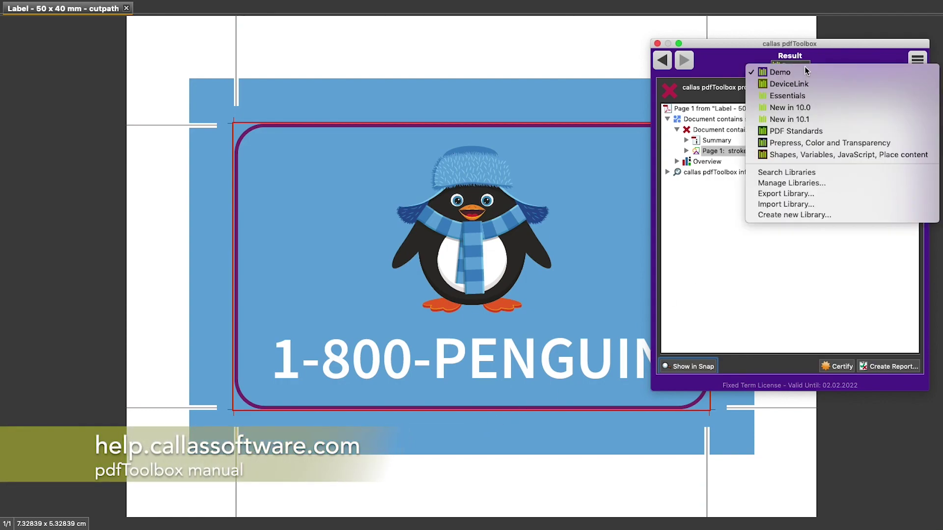
click(812, 131)
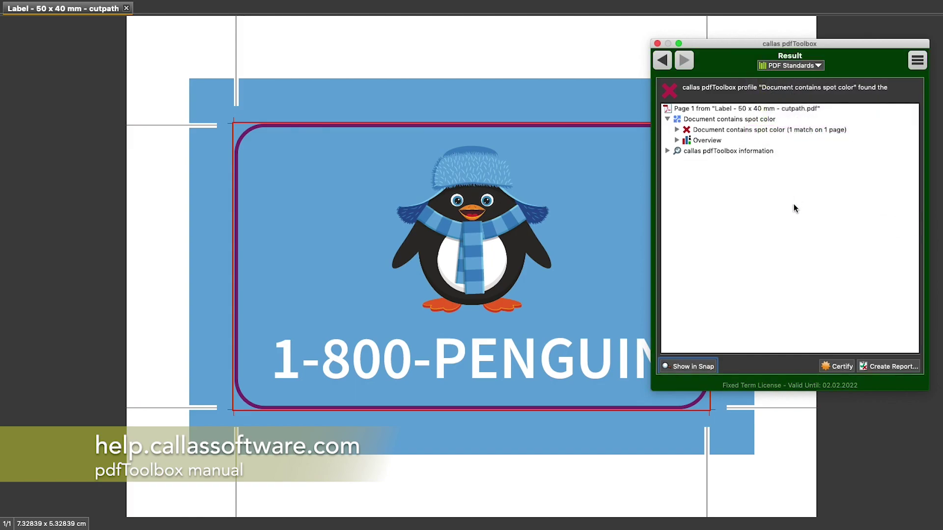
click(662, 60)
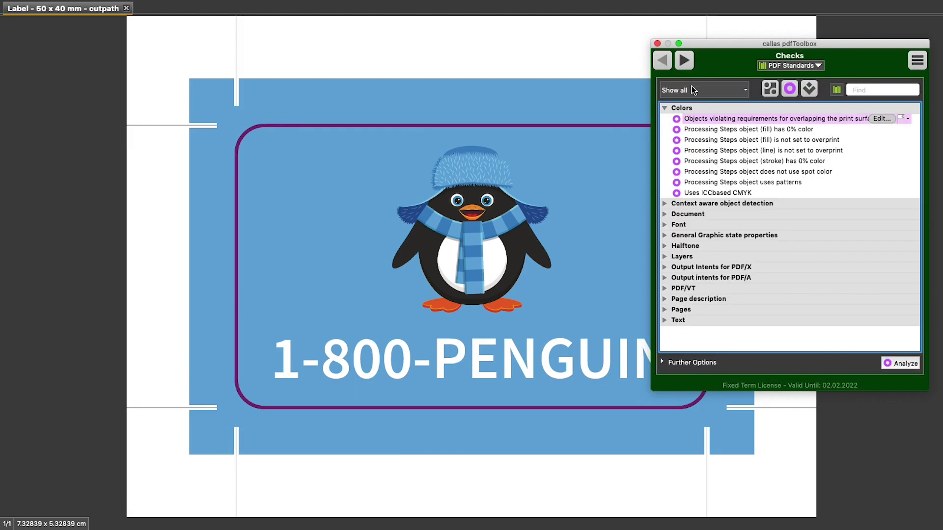
click(740, 151)
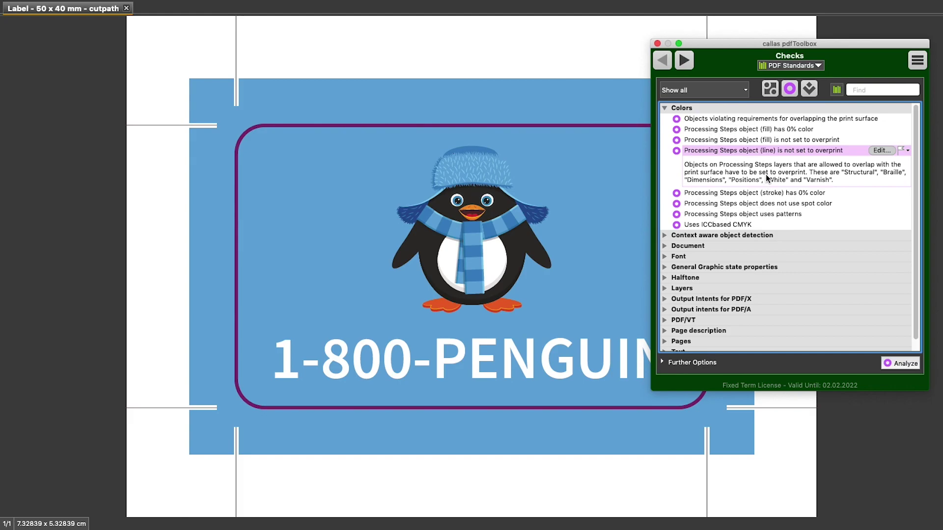